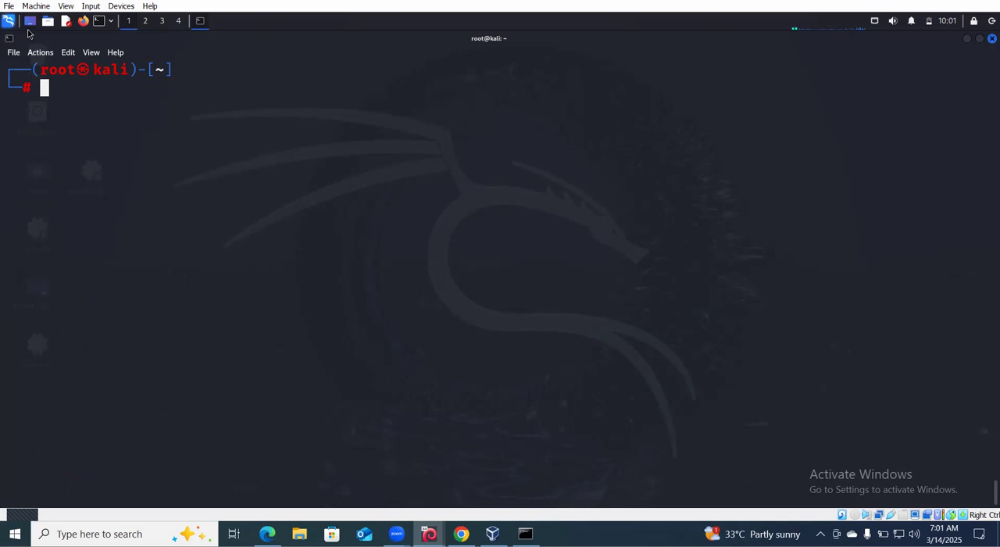
{"action": "left_click", "coordinate": [9, 21]}
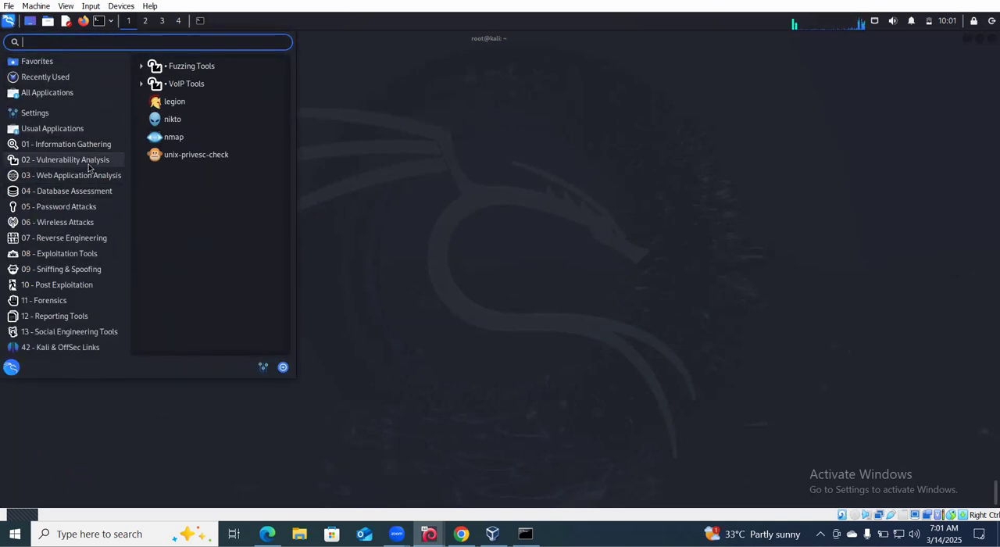
{"action": "mouse_move", "coordinate": [94, 149]}
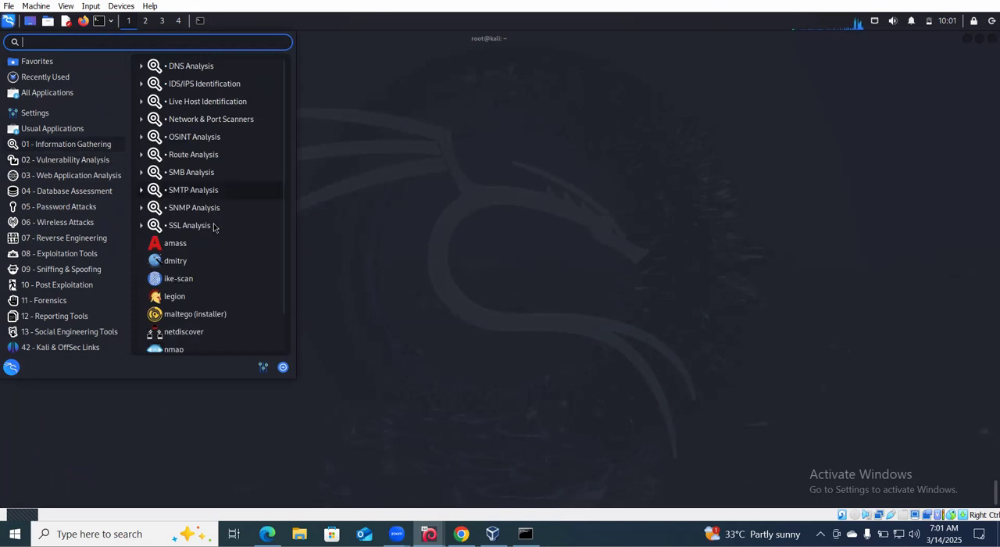
{"action": "scroll", "coordinate": [212, 226], "scroll_direction": "down", "scroll_amount": 1}
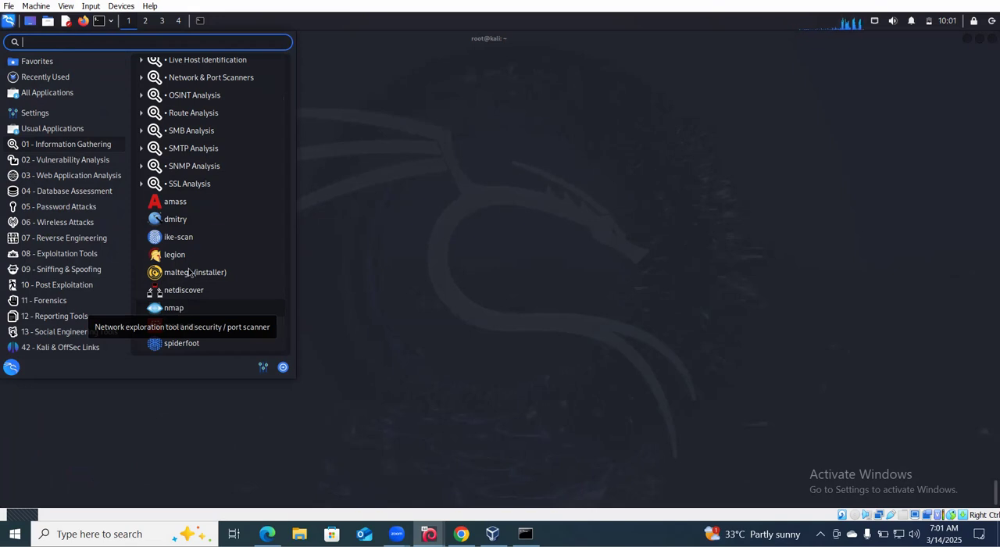
{"action": "key", "text": "Escape"}
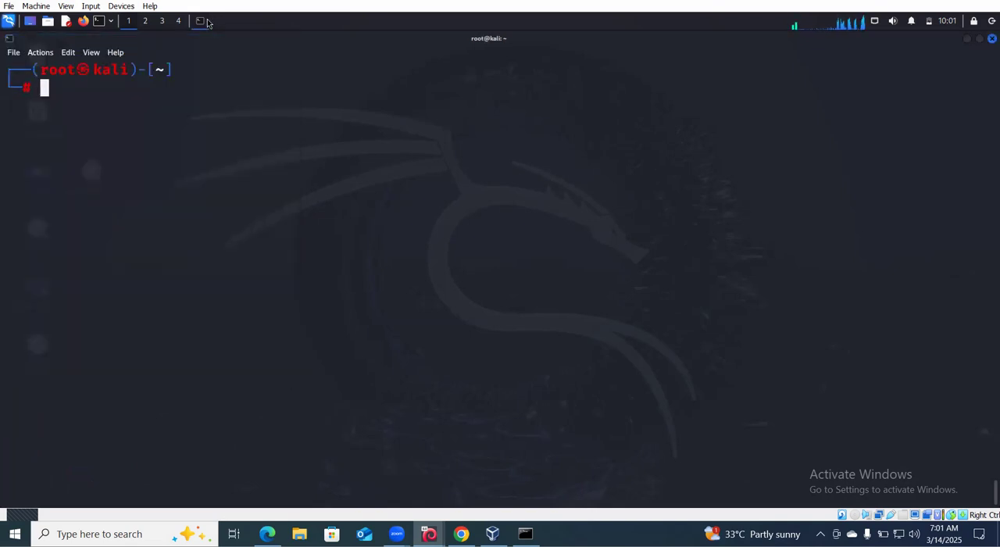
- Install the zenmap package with apt-get install zenmap, accepting the additional packages
{"action": "type", "text": "a"}
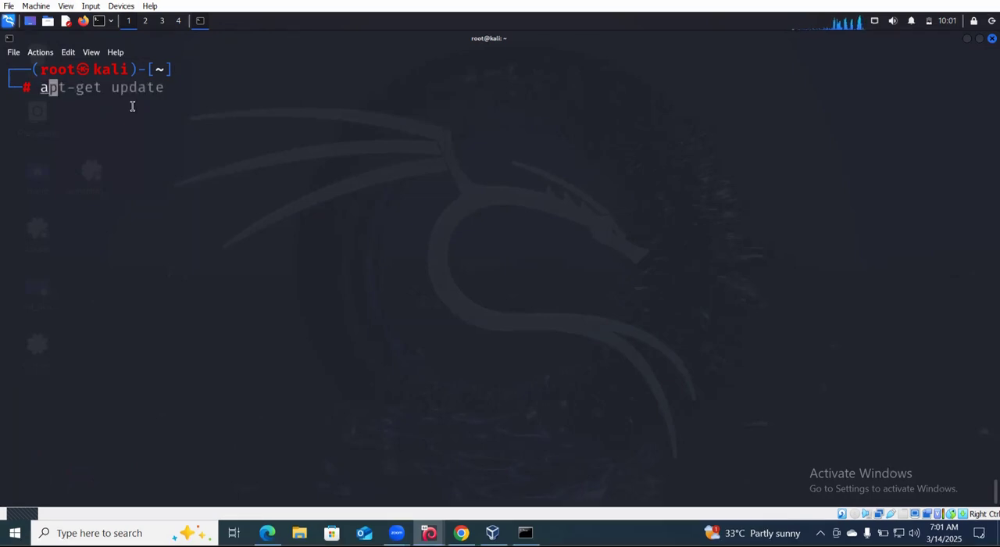
{"action": "type", "text": "pt-g"}
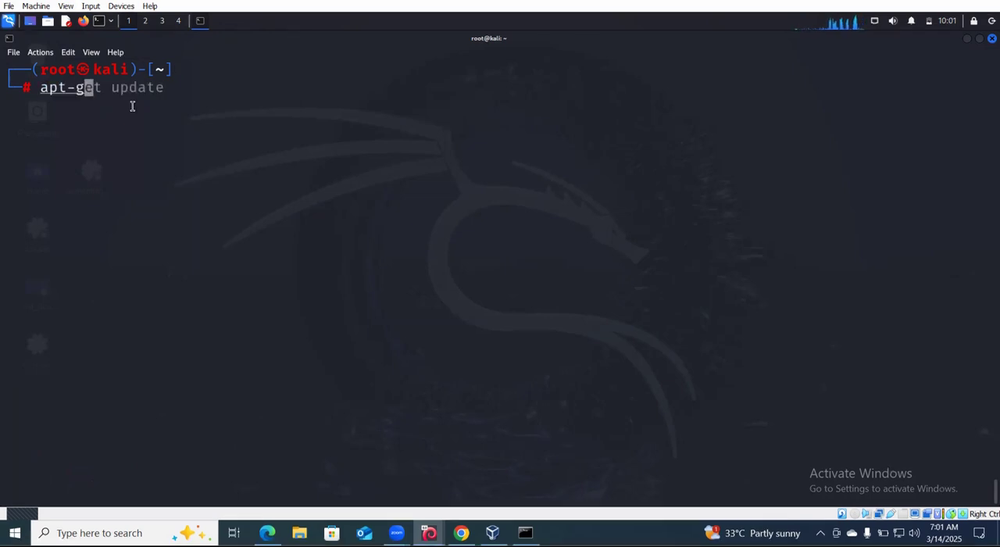
{"action": "type", "text": "et instal"}
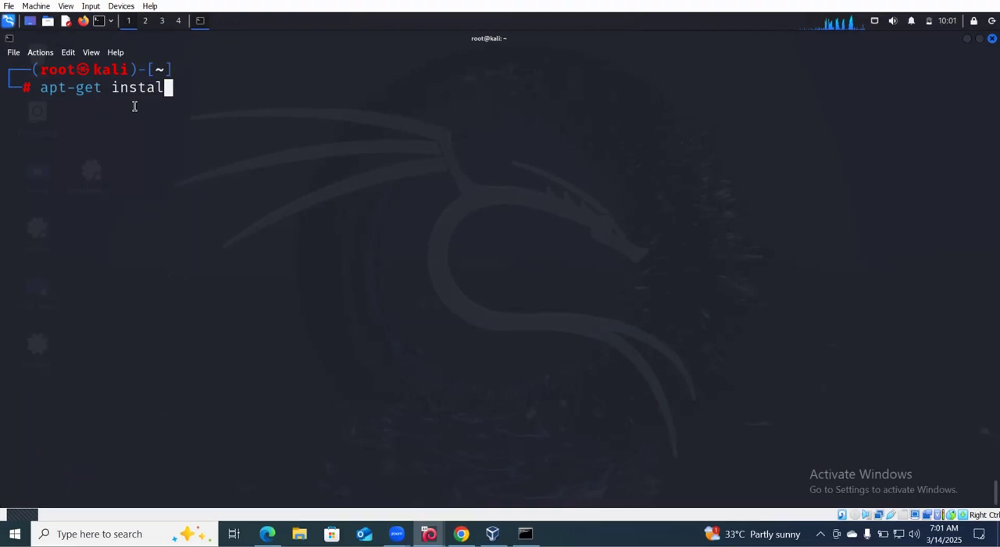
{"action": "type", "text": "l zenmap"}
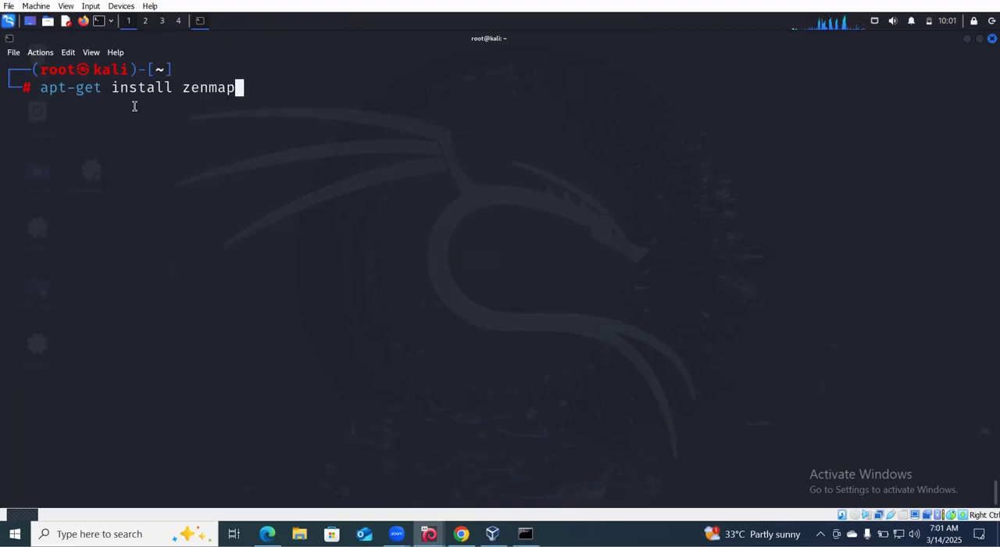
{"action": "key", "text": "Return"}
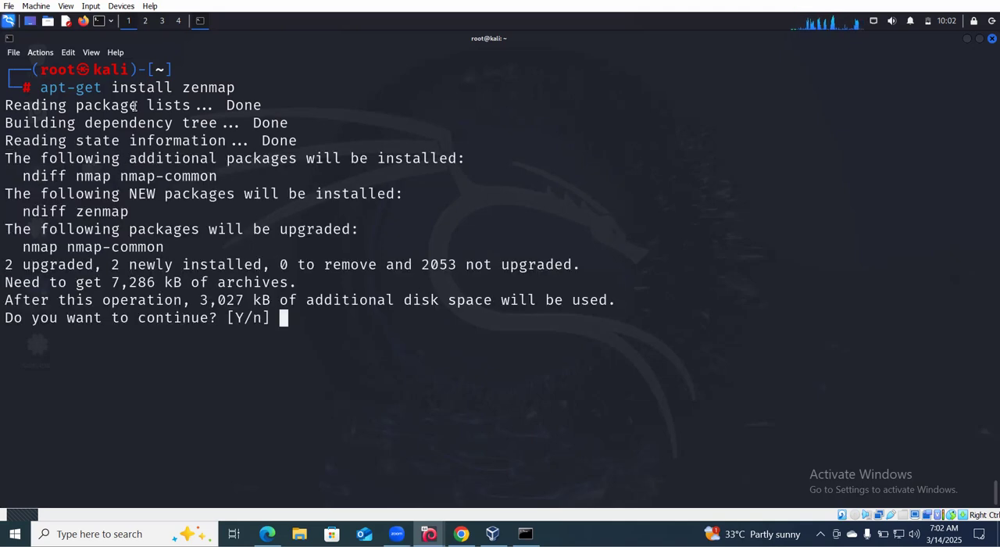
{"action": "type", "text": "y"}
{"action": "key", "text": "Return"}
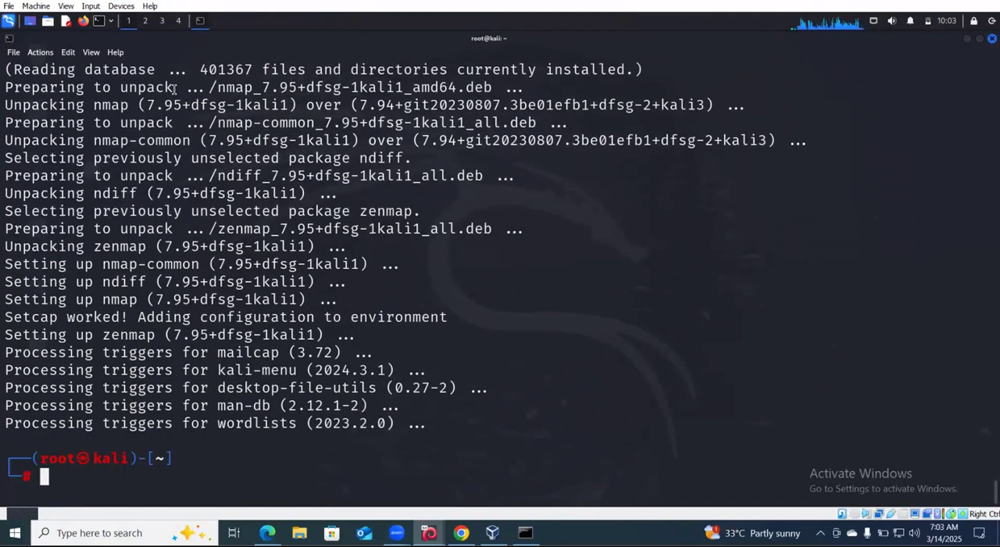
{"action": "left_click", "coordinate": [10, 19]}
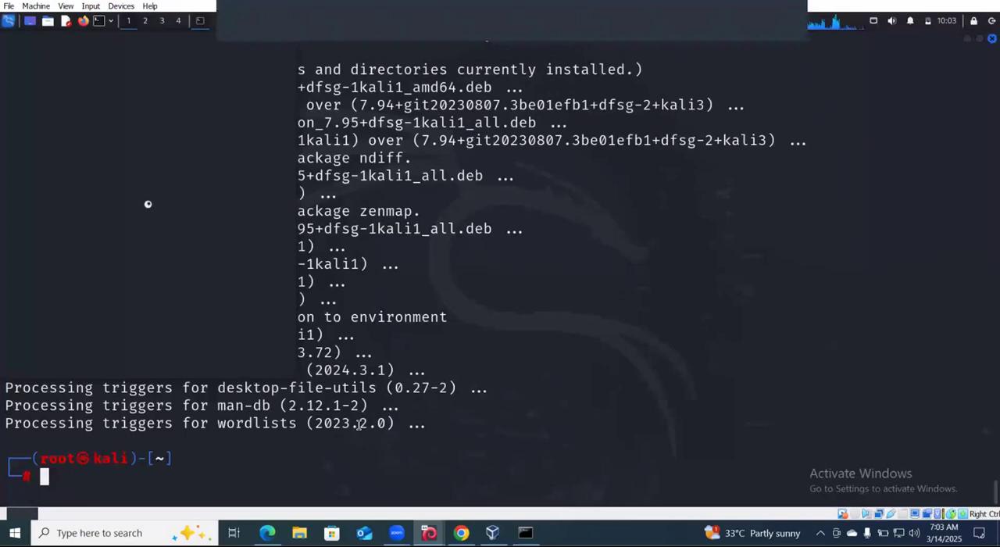
{"action": "key", "text": "Return"}
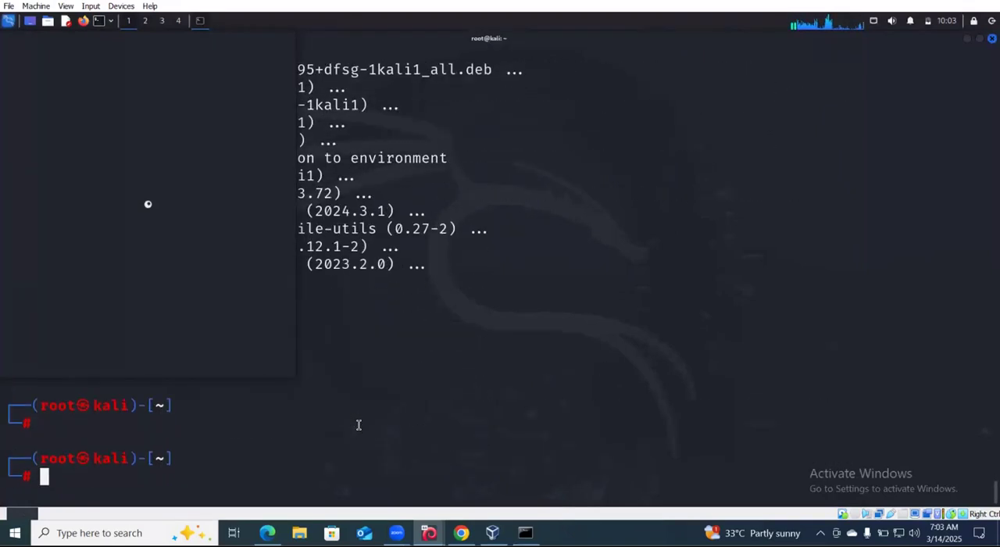
{"action": "key", "text": "Escape"}
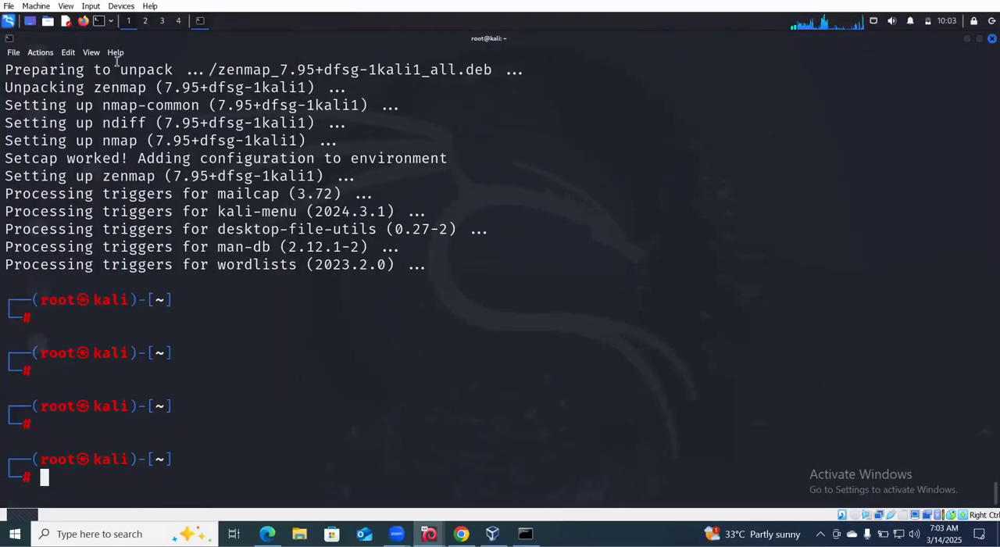
- Search the installed applications for zenmap and launch Zenmap (as root), authenticating with the account password
{"action": "left_click", "coordinate": [8, 22]}
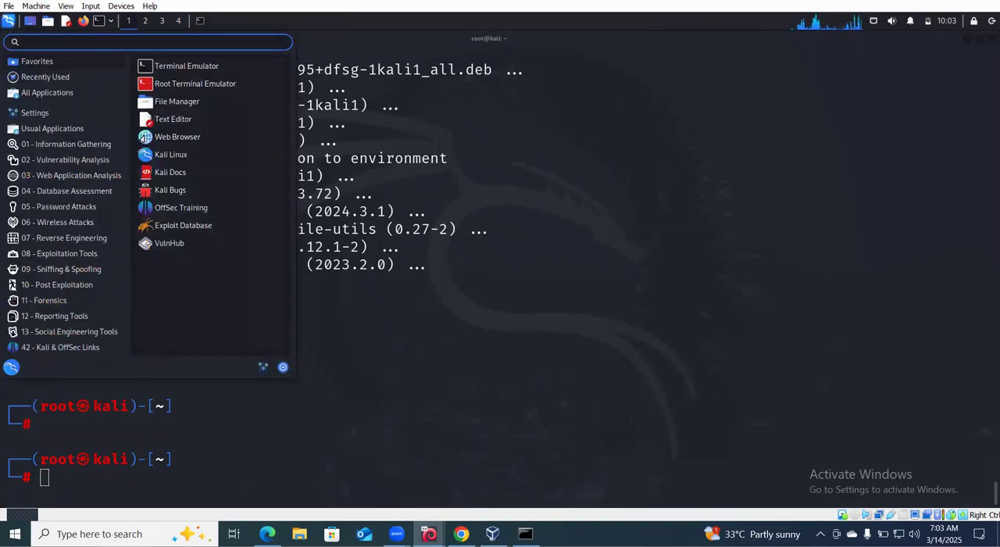
{"action": "type", "text": "zenmap"}
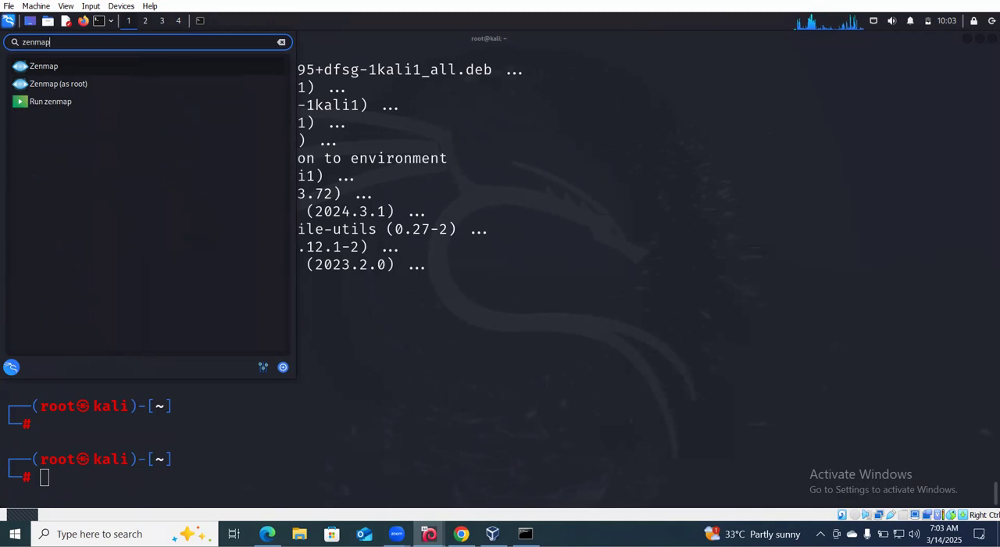
{"action": "left_click", "coordinate": [75, 85]}
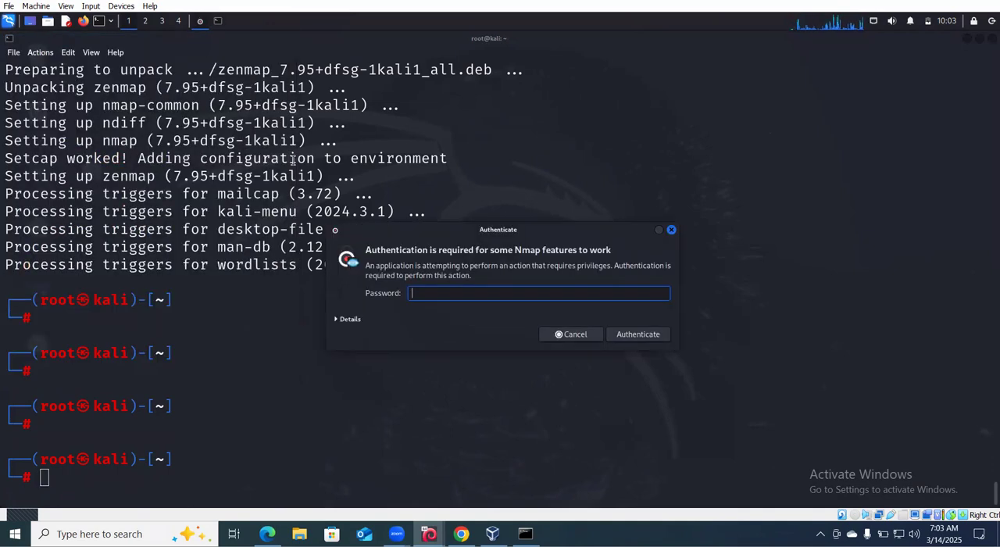
{"action": "type", "text": "•••••"}
{"action": "key", "text": "Return"}
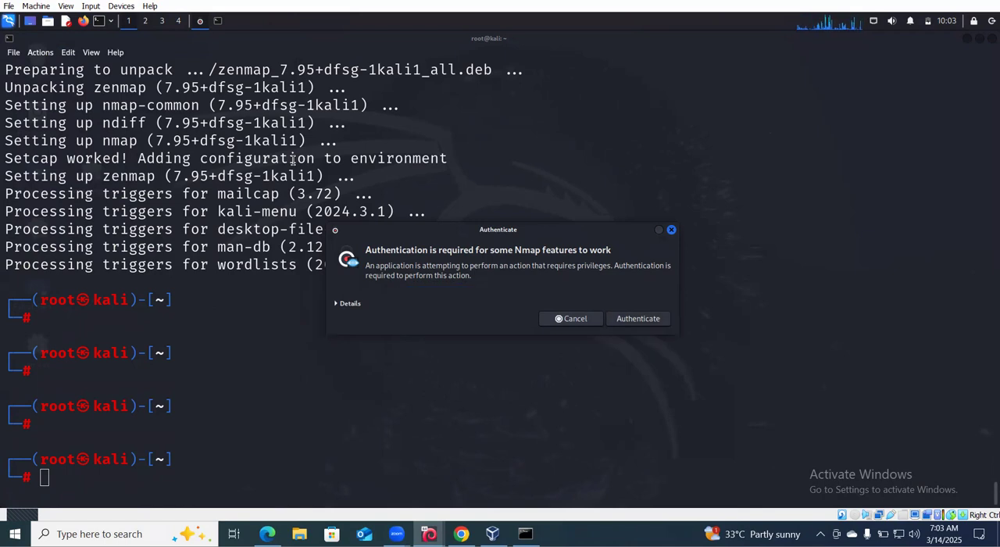
{"action": "left_click", "coordinate": [633, 314]}
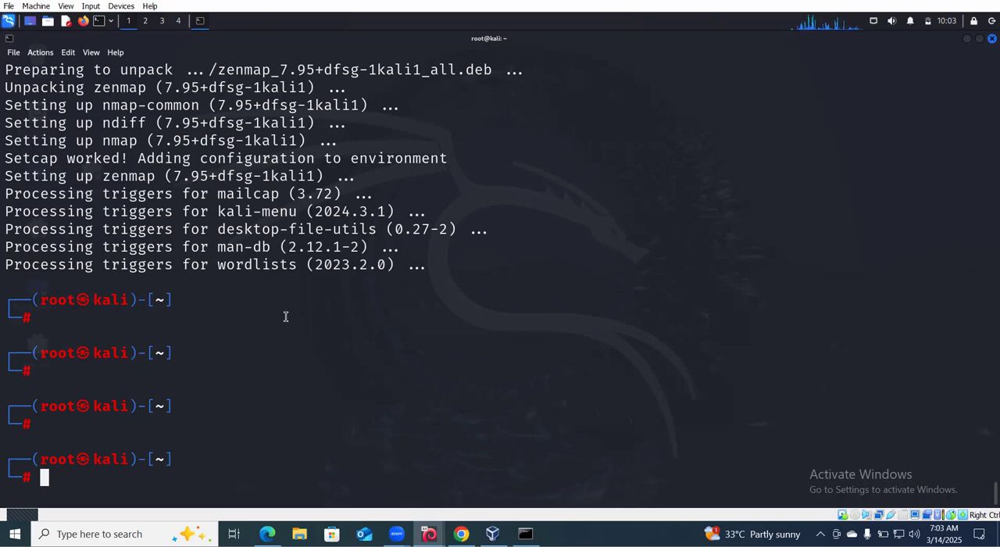
{"action": "scroll", "coordinate": [224, 370], "scroll_direction": "up", "scroll_amount": 2}
{"action": "scroll", "coordinate": [223, 370], "scroll_direction": "down", "scroll_amount": 2}
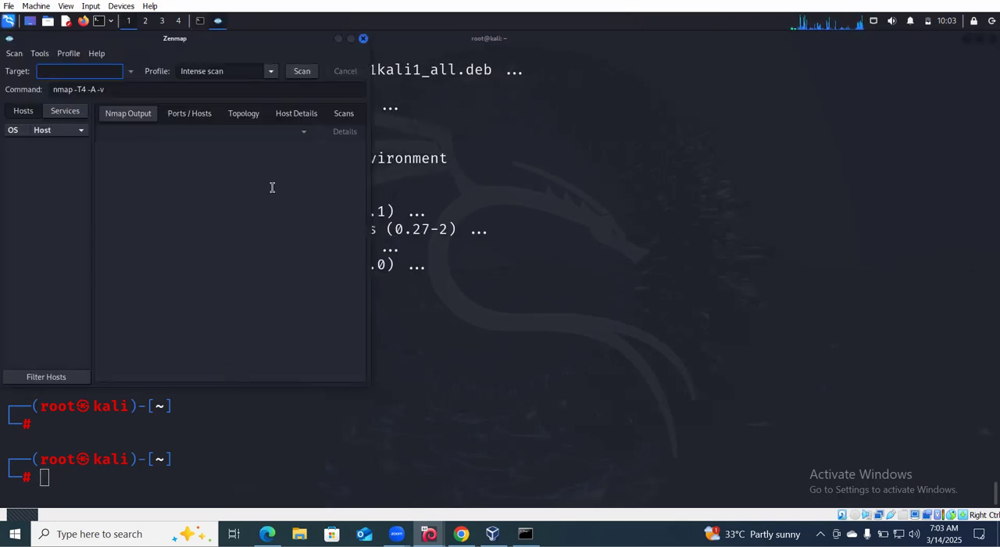
- Maximize the Zenmap window and run an Intense scan against the target 192.168.0.233
{"action": "left_click", "coordinate": [351, 37]}
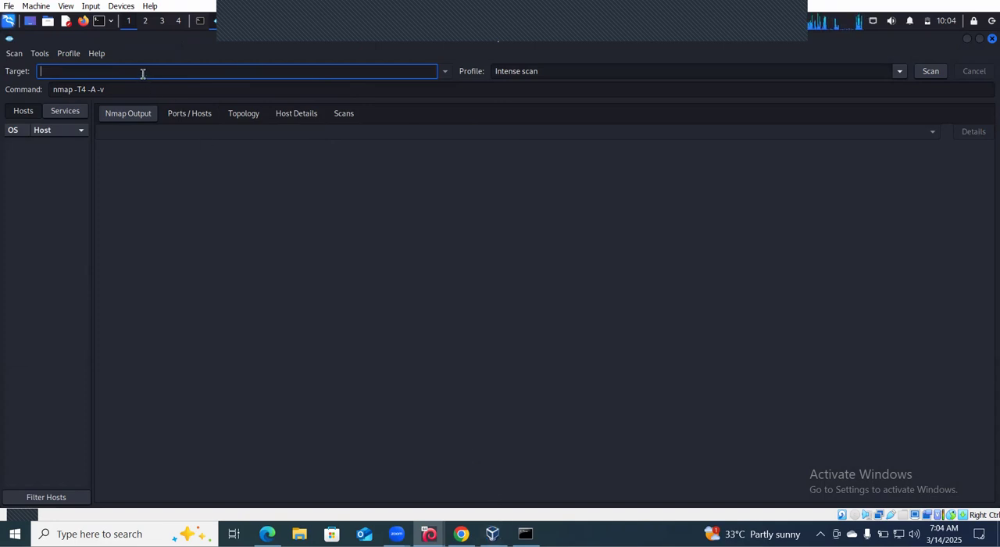
{"action": "type", "text": "192"}
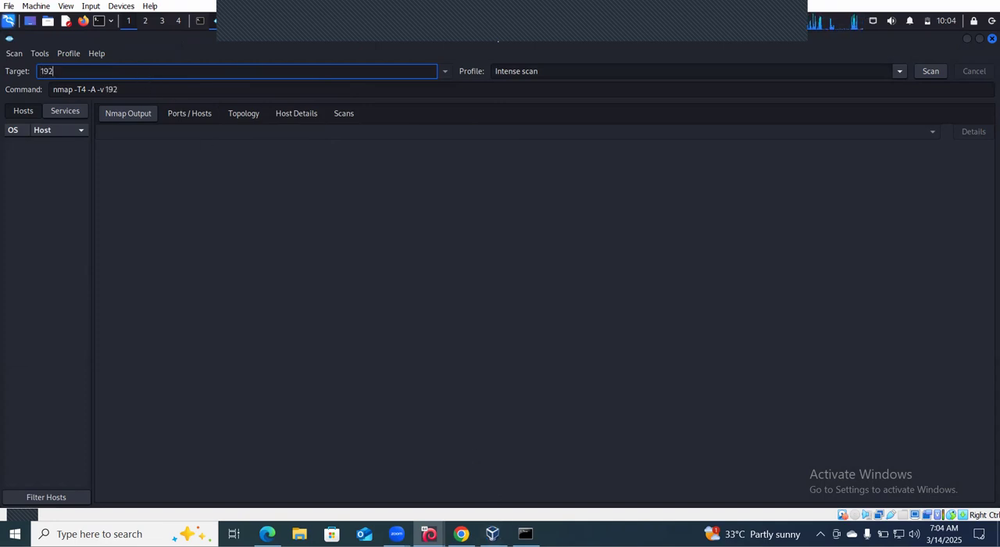
{"action": "type", "text": ".168.0.233"}
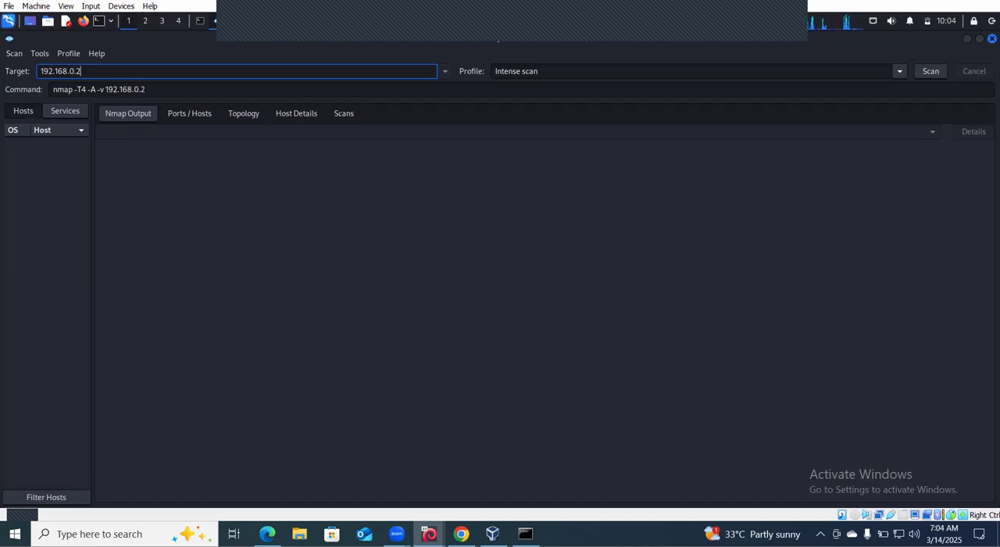
{"action": "left_click", "coordinate": [936, 71]}
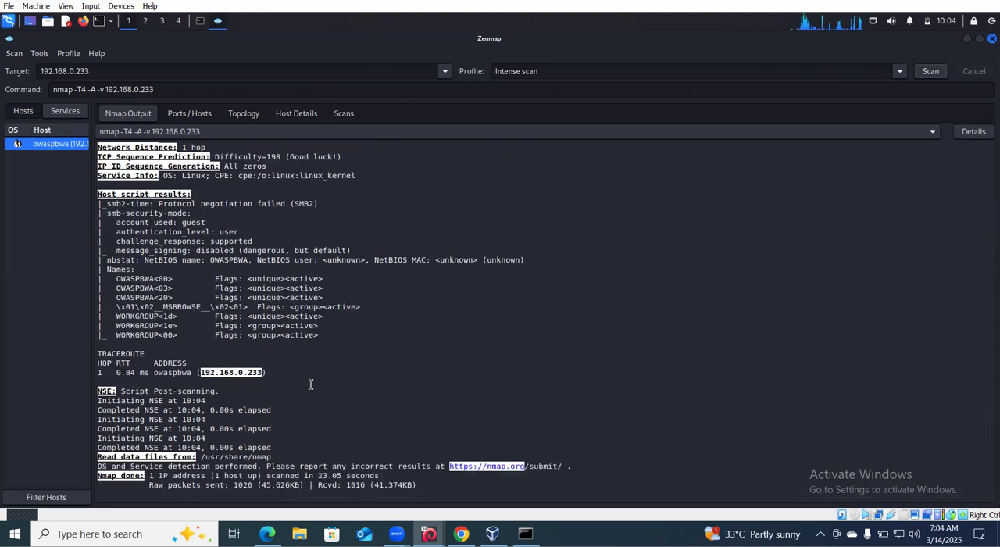
- Review the scan output from the start, highlighting the target's host name and the port 22 entry
{"action": "scroll", "coordinate": [310, 383], "scroll_direction": "up", "scroll_amount": 15}
{"action": "scroll", "coordinate": [310, 384], "scroll_direction": "up", "scroll_amount": 10}
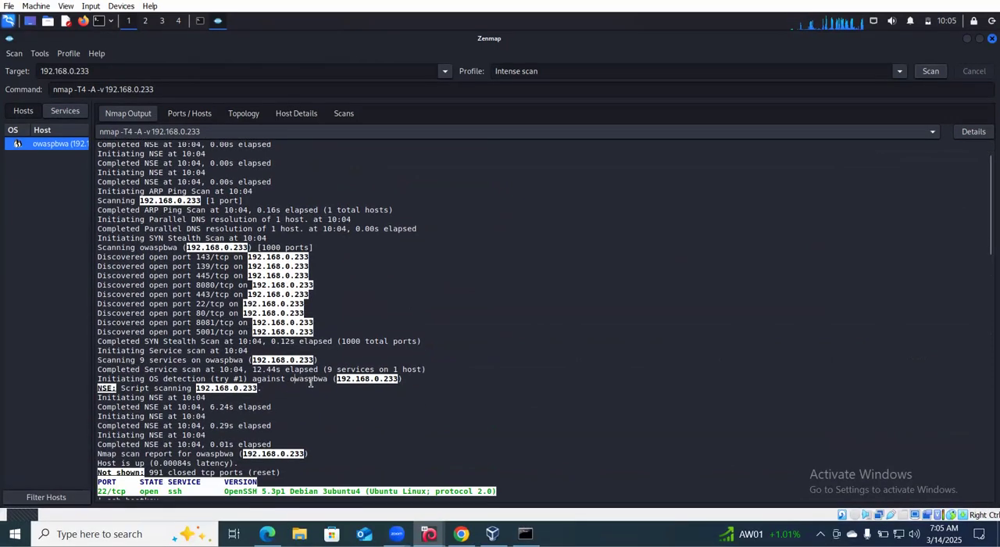
{"action": "left_click_drag", "start_coordinate": [294, 381], "coordinate": [329, 381]}
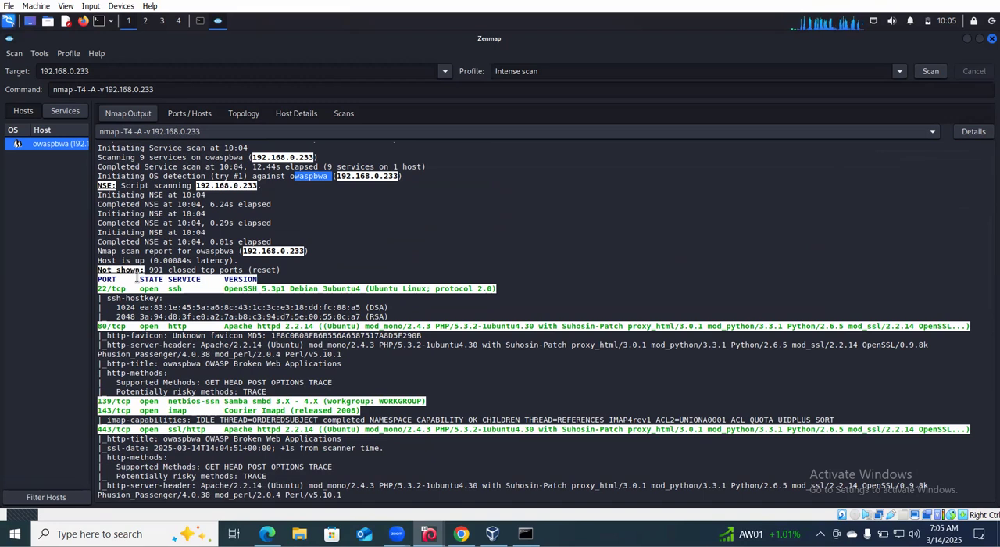
{"action": "left_click", "coordinate": [107, 295]}
{"action": "left_click_drag", "start_coordinate": [107, 293], "coordinate": [97, 289]}
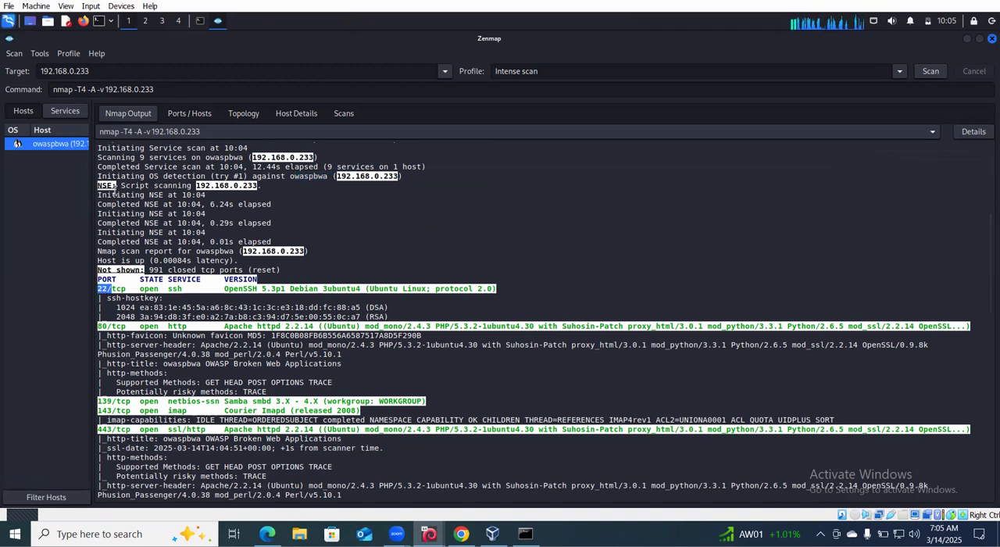
- Switch to the terminal and examine the service and version results of the earlier nmap -sV scan of 192.168.0.233
{"action": "left_click", "coordinate": [200, 22]}
{"action": "scroll", "coordinate": [209, 134], "scroll_direction": "up", "scroll_amount": 20}
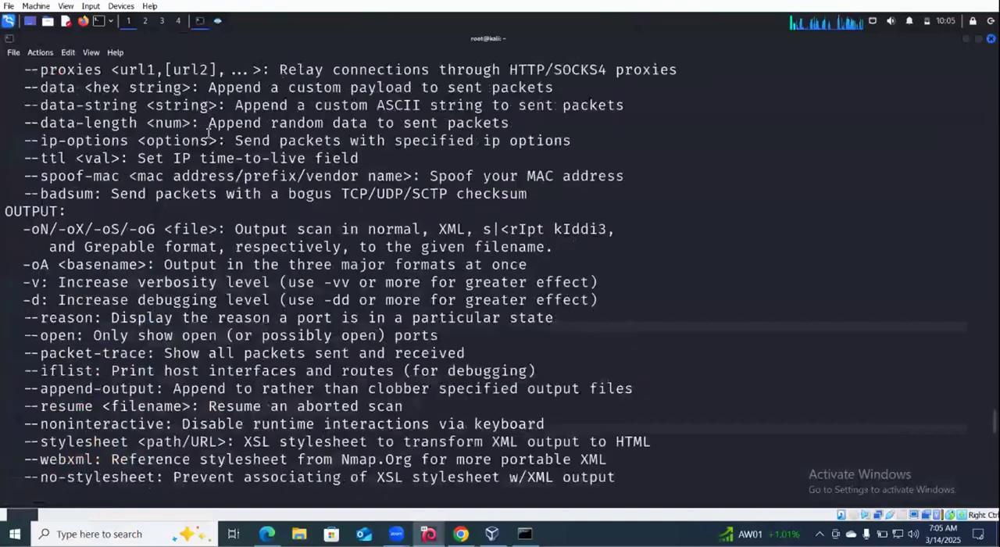
{"action": "scroll", "coordinate": [209, 134], "scroll_direction": "down", "scroll_amount": 20}
{"action": "scroll", "coordinate": [209, 134], "scroll_direction": "up", "scroll_amount": 3}
{"action": "scroll", "coordinate": [208, 133], "scroll_direction": "down", "scroll_amount": 3}
{"action": "scroll", "coordinate": [208, 133], "scroll_direction": "down", "scroll_amount": 8}
{"action": "scroll", "coordinate": [207, 133], "scroll_direction": "up", "scroll_amount": 1}
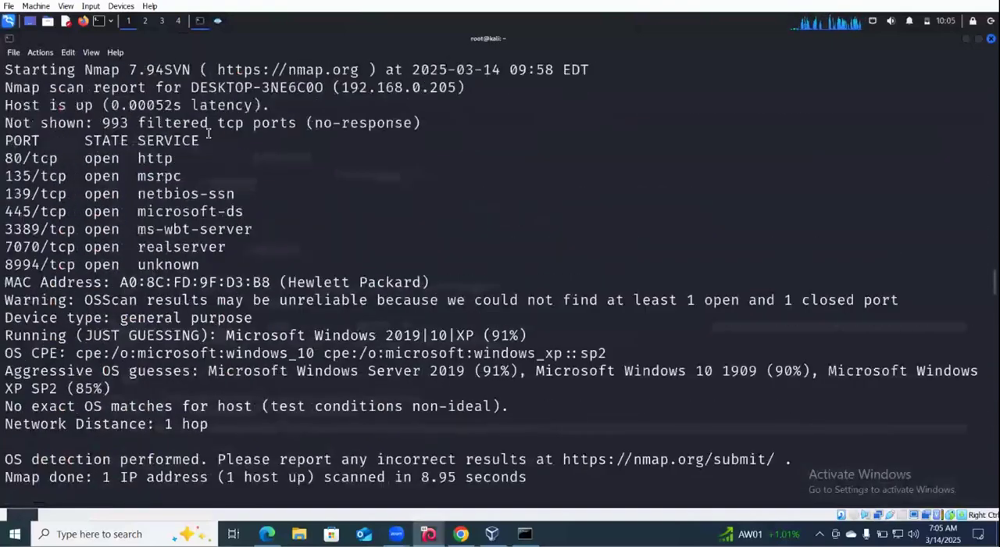
{"action": "scroll", "coordinate": [208, 133], "scroll_direction": "up", "scroll_amount": 7}
{"action": "scroll", "coordinate": [208, 132], "scroll_direction": "up", "scroll_amount": 4}
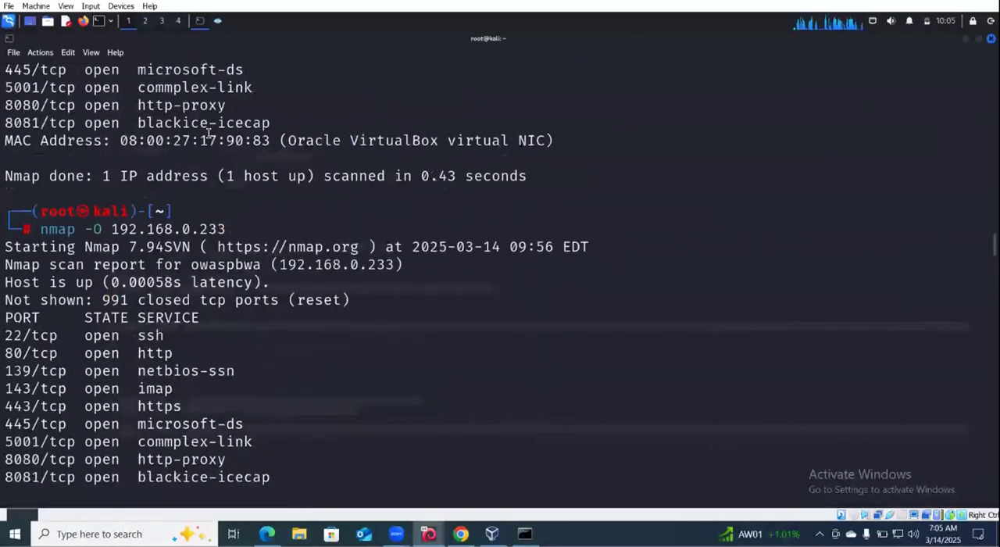
{"action": "scroll", "coordinate": [211, 152], "scroll_direction": "down", "scroll_amount": 16}
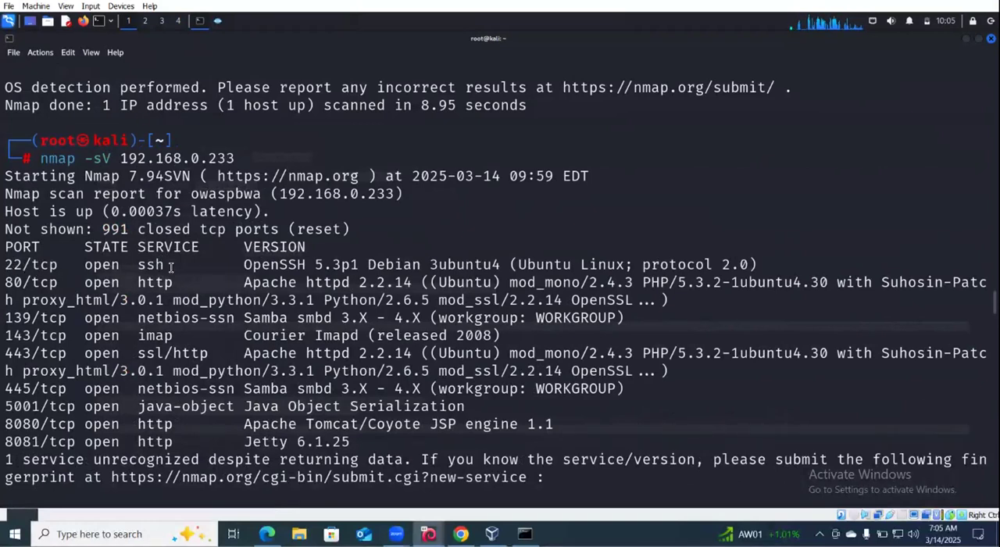
- Compare Zenmap's scan output with the terminal's results, highlighting the entries from port 22 to port 80 in Zenmap
{"action": "left_click", "coordinate": [218, 22]}
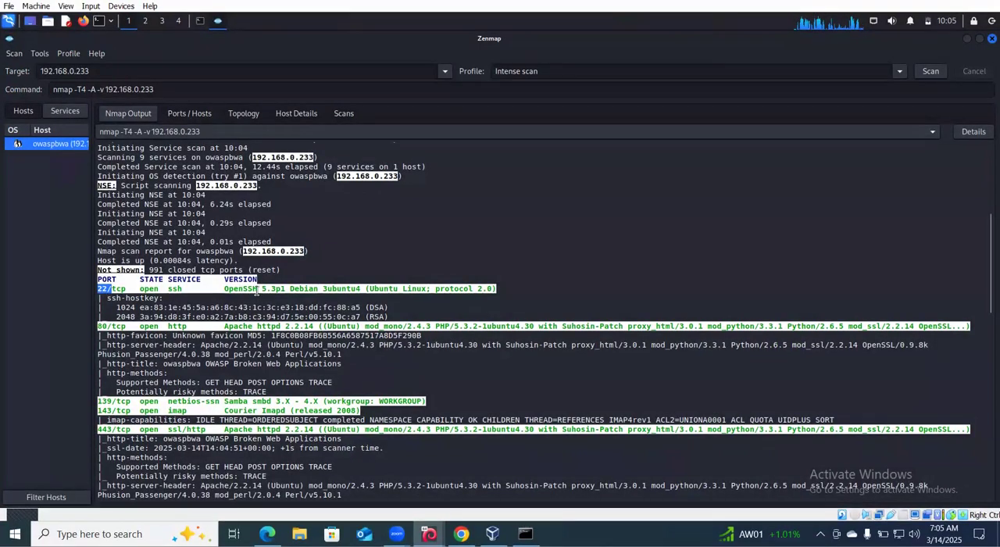
{"action": "left_click", "coordinate": [201, 22]}
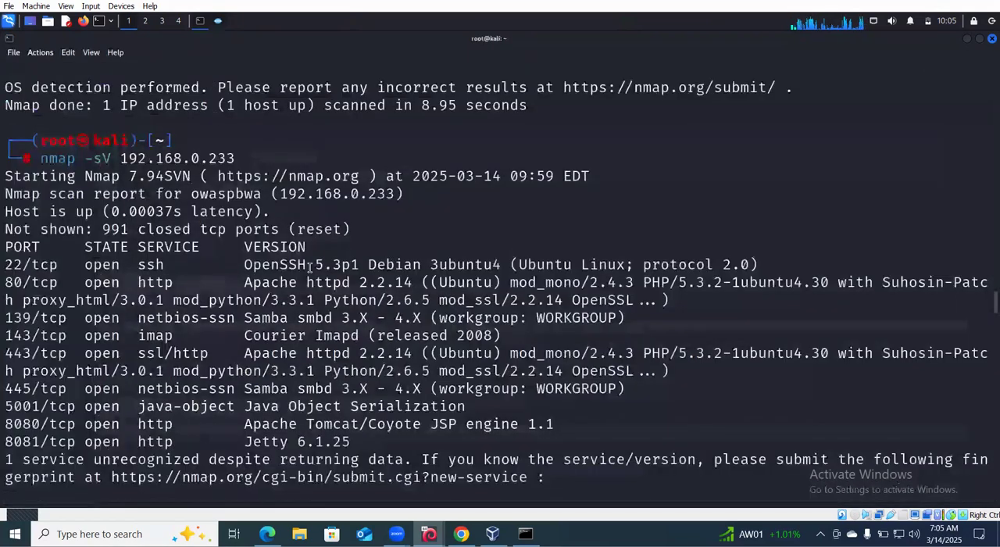
{"action": "left_click", "coordinate": [218, 22]}
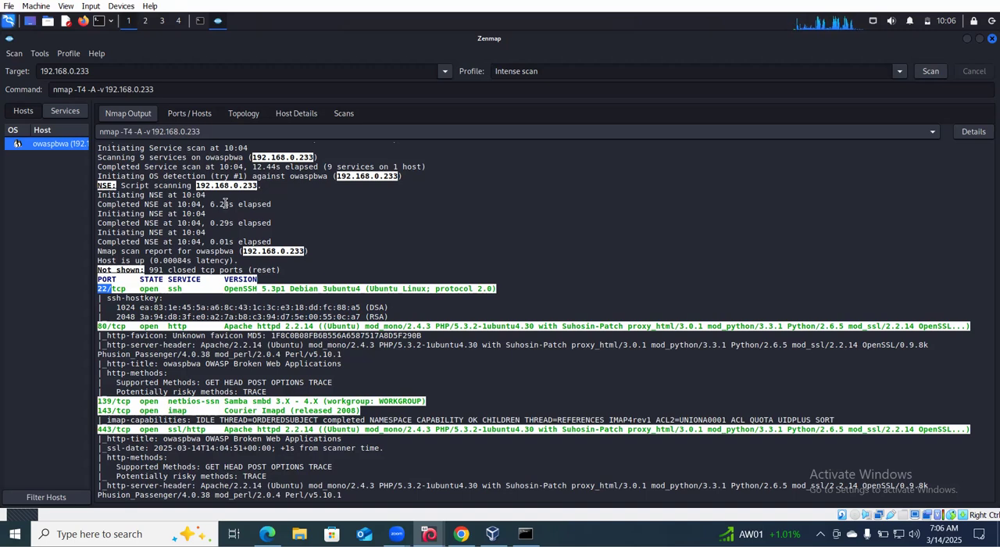
{"action": "left_click_drag", "start_coordinate": [111, 332], "coordinate": [100, 286]}
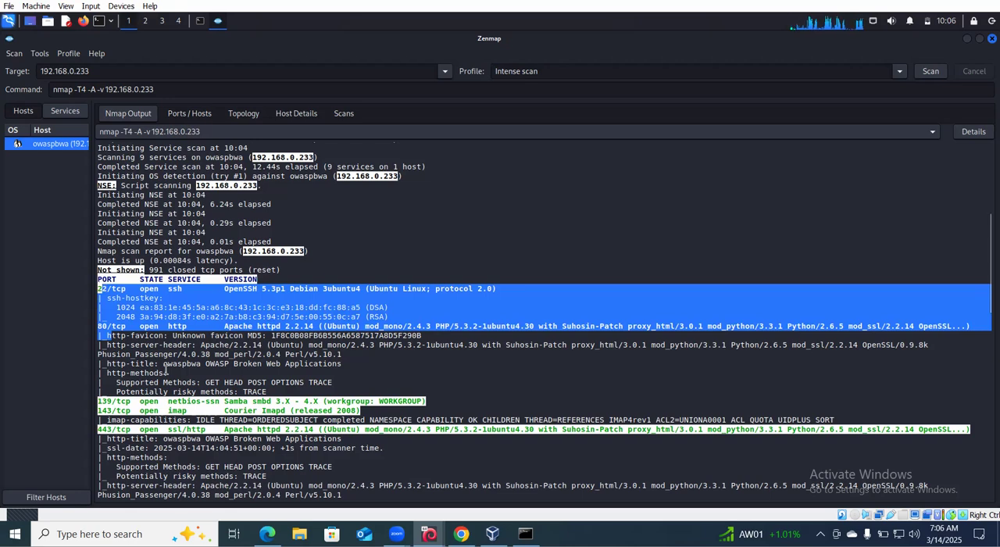
{"action": "scroll", "coordinate": [166, 370], "scroll_direction": "down", "scroll_amount": 1}
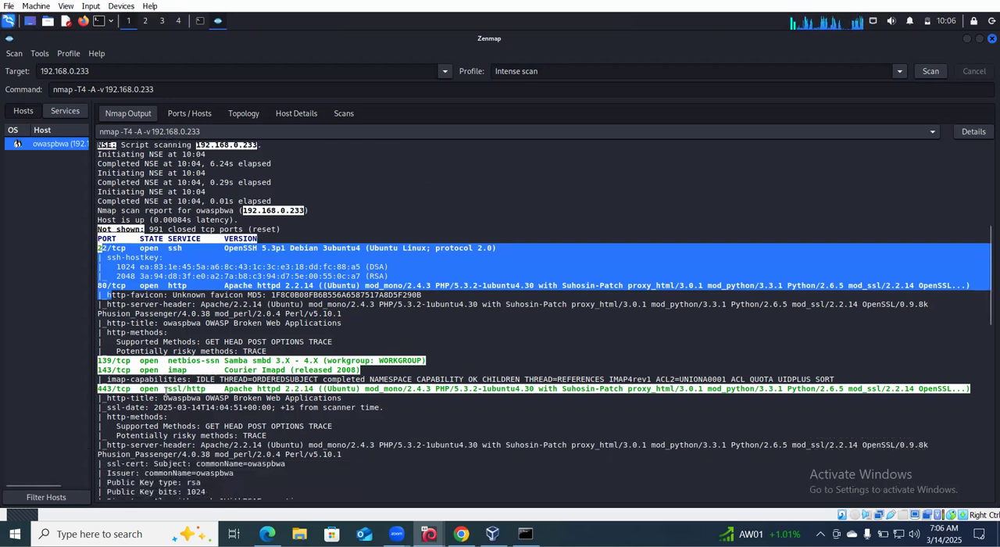
- Check the remaining port entries through 8081 in Zenmap's output, and compare them with the nmap -sV results in the terminal
{"action": "scroll", "coordinate": [159, 390], "scroll_direction": "down", "scroll_amount": 1}
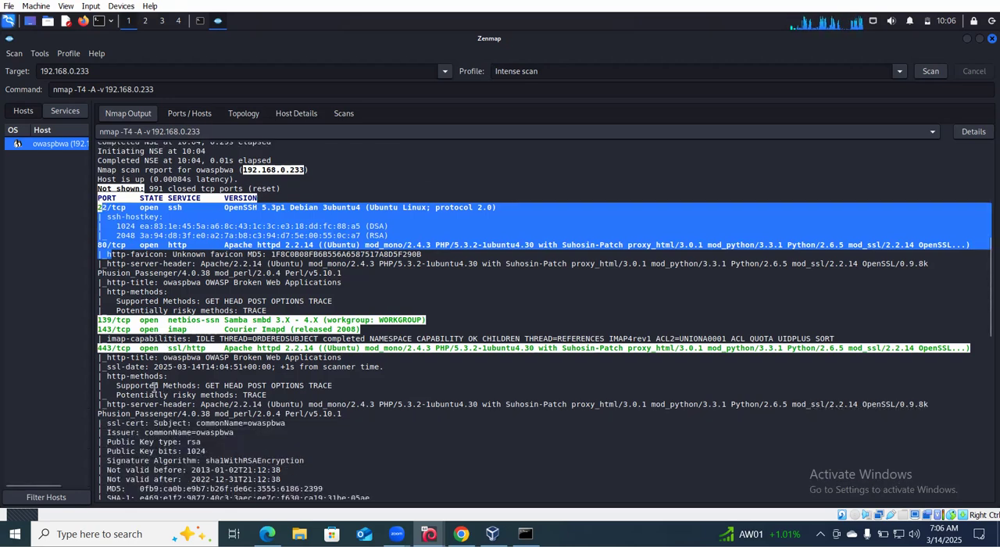
{"action": "left_click", "coordinate": [145, 345]}
{"action": "scroll", "coordinate": [125, 344], "scroll_direction": "down", "scroll_amount": 4}
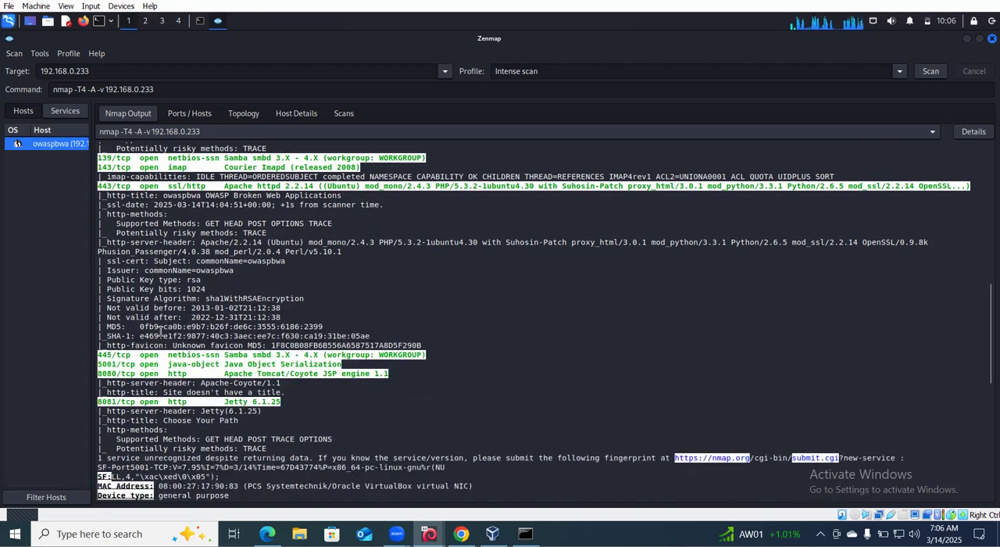
{"action": "left_click", "coordinate": [201, 23]}
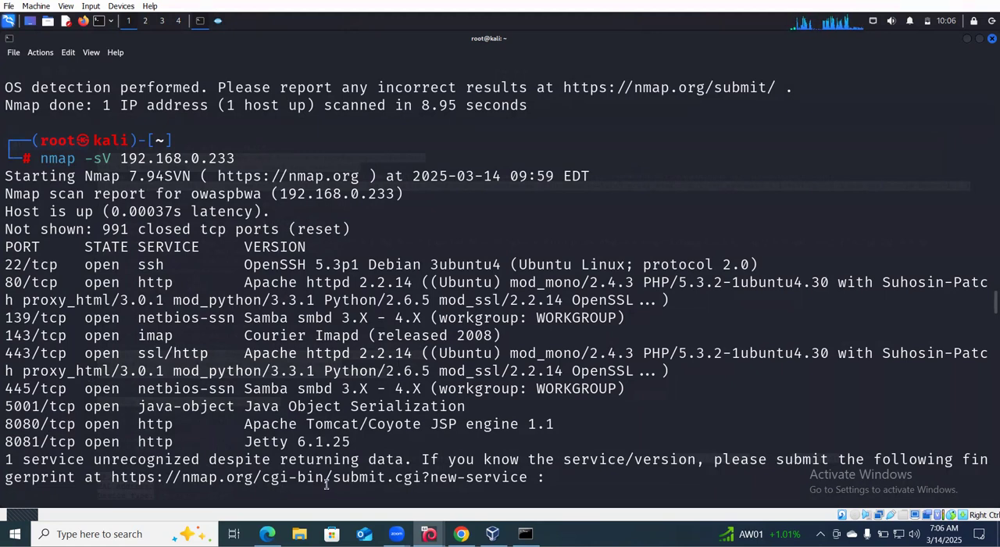
- Return to Zenmap and review the scan output's discovered ports, operating system details, host script results and traceroute through to the end
{"action": "left_click", "coordinate": [218, 21]}
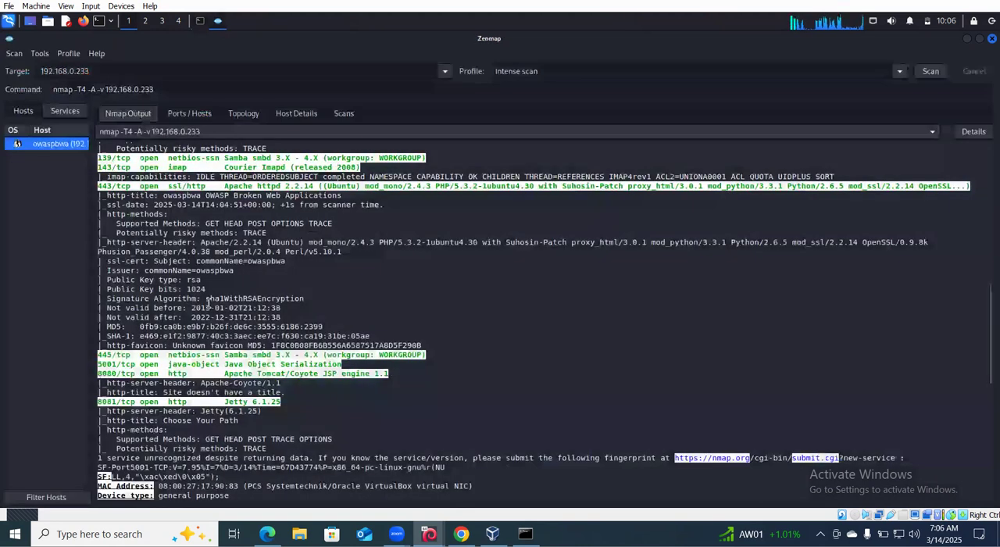
{"action": "scroll", "coordinate": [208, 303], "scroll_direction": "down", "scroll_amount": 3}
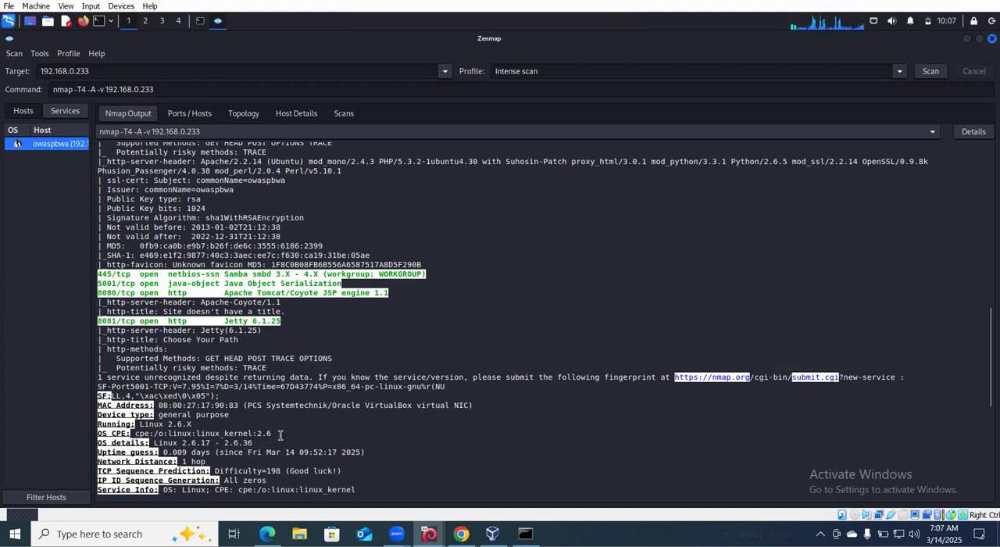
{"action": "scroll", "coordinate": [318, 306], "scroll_direction": "up", "scroll_amount": 10}
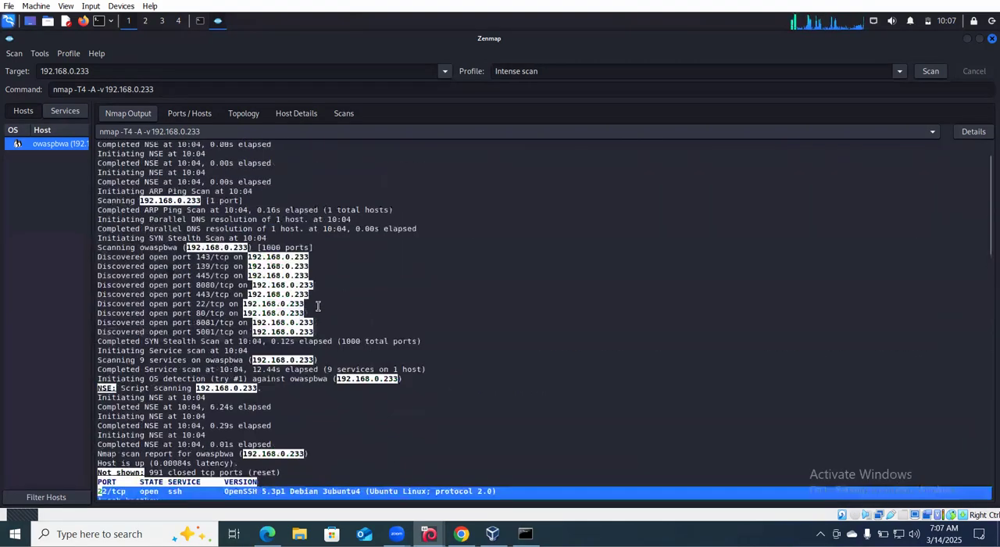
{"action": "scroll", "coordinate": [316, 304], "scroll_direction": "down", "scroll_amount": 3}
{"action": "scroll", "coordinate": [316, 305], "scroll_direction": "down", "scroll_amount": 10}
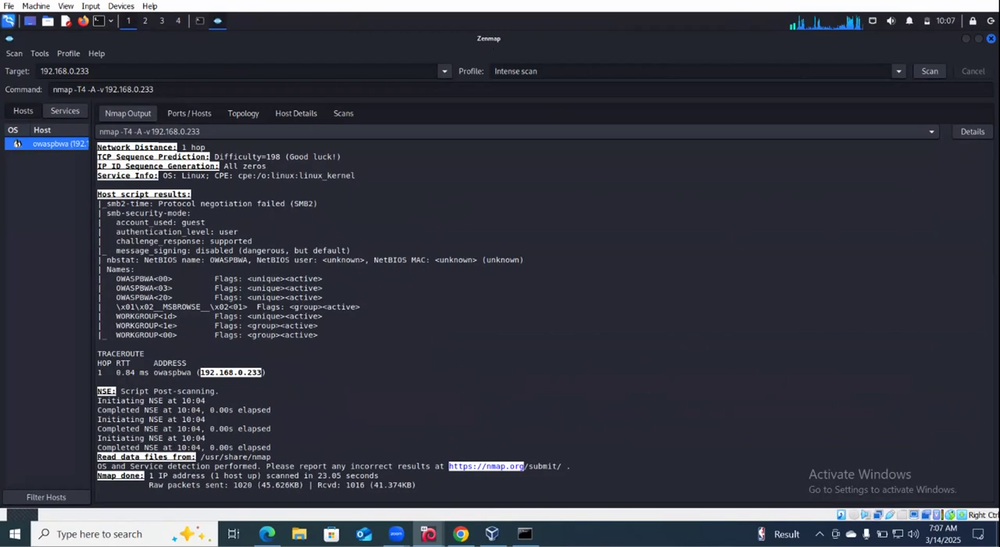
- Switch to the Ethical Hacking PDF in Edge and review the Reconnaissance Tools, Information Gathering Lab Exercise and System Hacking pages
{"action": "key", "text": "alt+Tab"}
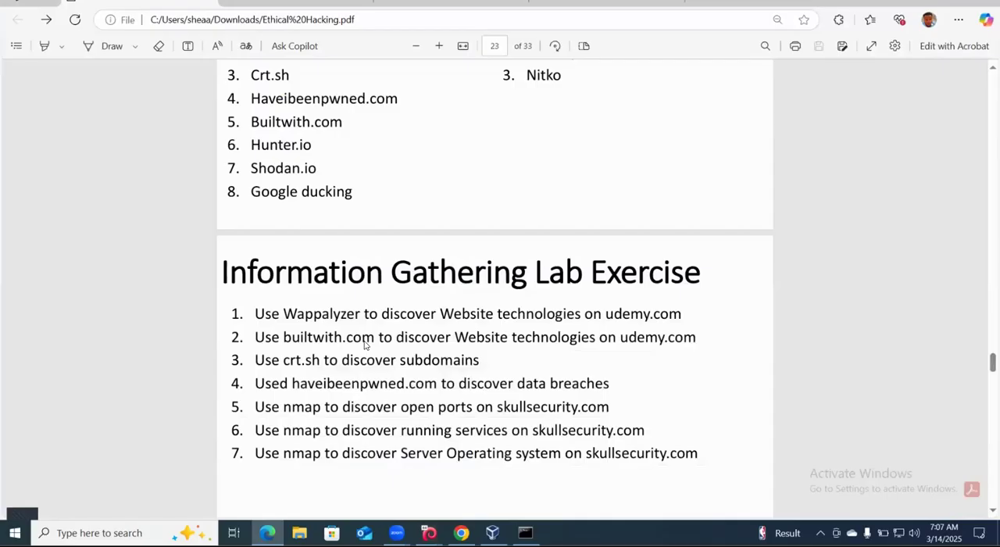
{"action": "scroll", "coordinate": [364, 344], "scroll_direction": "down", "scroll_amount": 5}
{"action": "scroll", "coordinate": [364, 344], "scroll_direction": "up", "scroll_amount": 5}
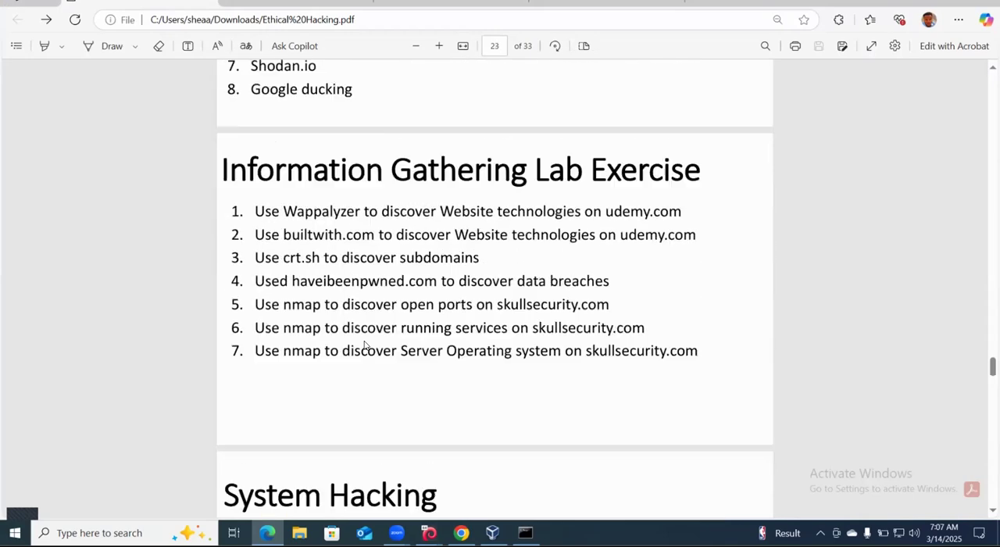
{"action": "scroll", "coordinate": [364, 345], "scroll_direction": "up", "scroll_amount": 3}
{"action": "scroll", "coordinate": [364, 345], "scroll_direction": "down", "scroll_amount": 1}
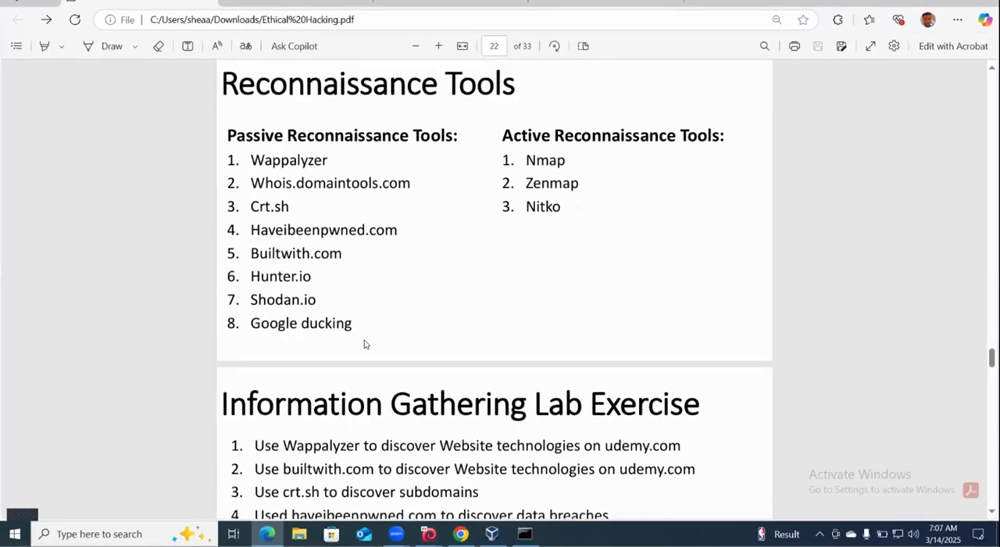
{"action": "scroll", "coordinate": [364, 344], "scroll_direction": "down", "scroll_amount": 6}
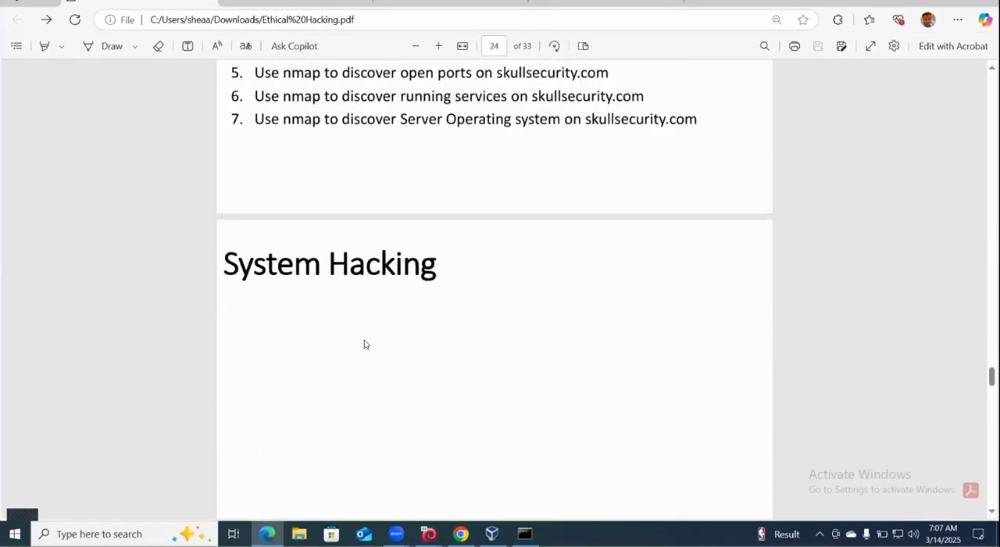
{"action": "scroll", "coordinate": [392, 236], "scroll_direction": "up", "scroll_amount": 3}
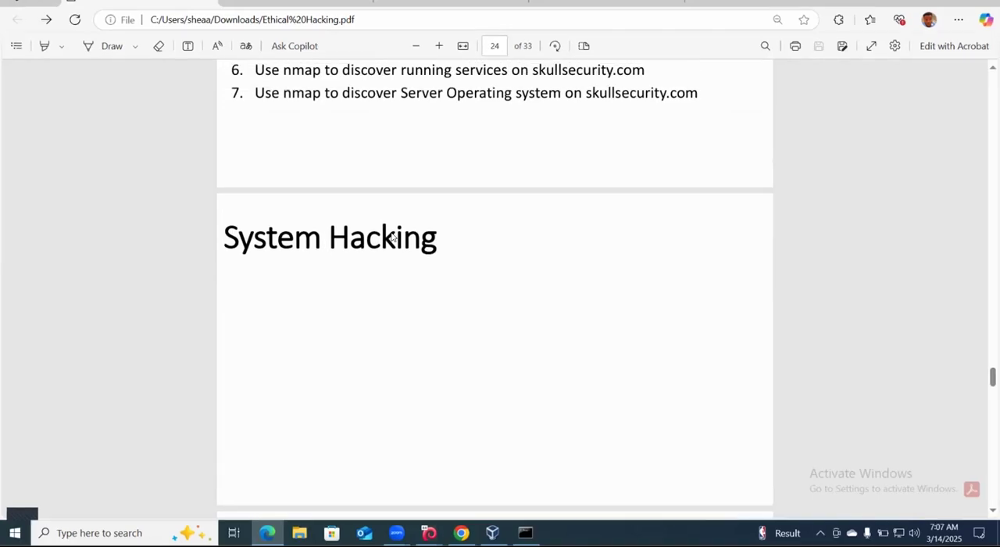
{"action": "scroll", "coordinate": [393, 237], "scroll_direction": "up", "scroll_amount": 1}
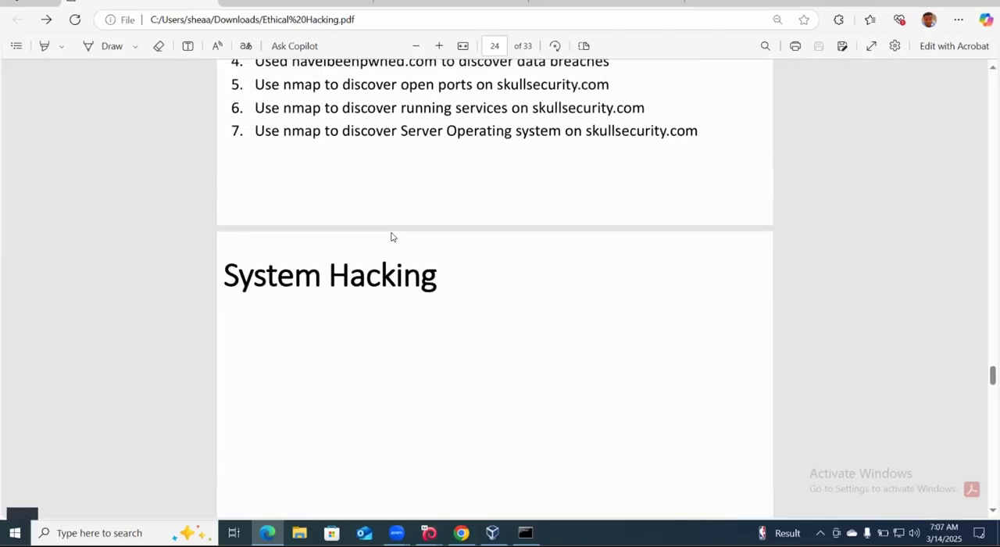
{"action": "scroll", "coordinate": [392, 237], "scroll_direction": "up", "scroll_amount": 1}
{"action": "scroll", "coordinate": [392, 237], "scroll_direction": "up", "scroll_amount": 5}
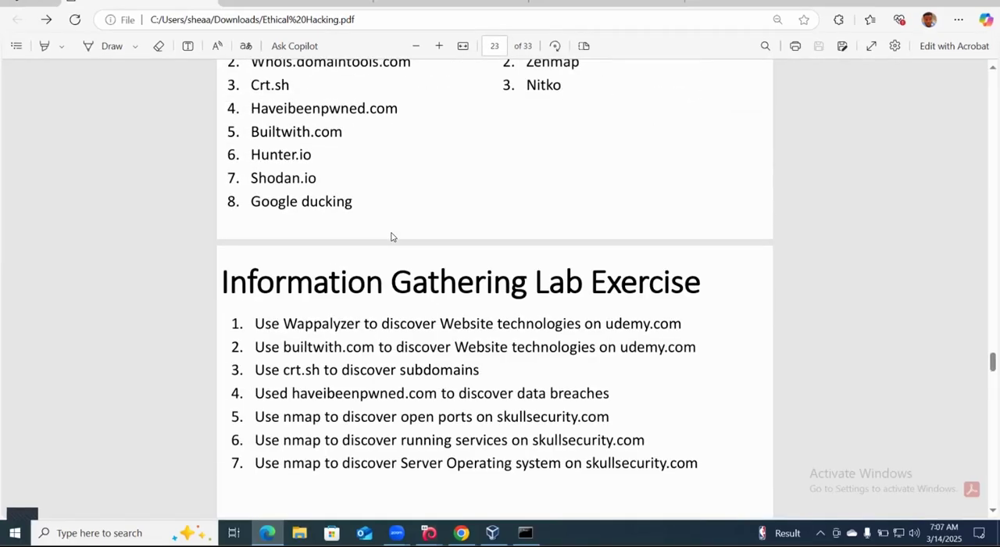
{"action": "scroll", "coordinate": [495, 288], "scroll_direction": "up", "scroll_amount": 1}
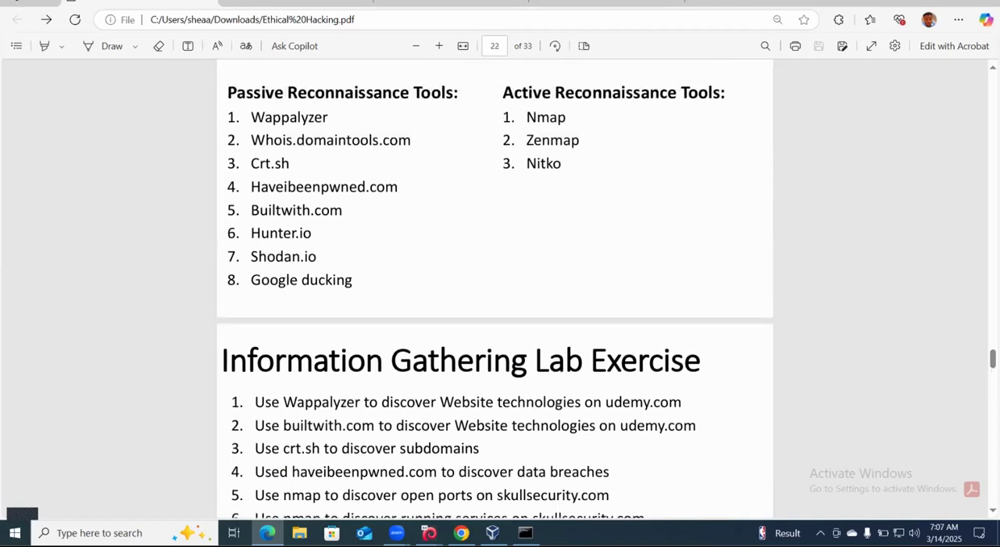